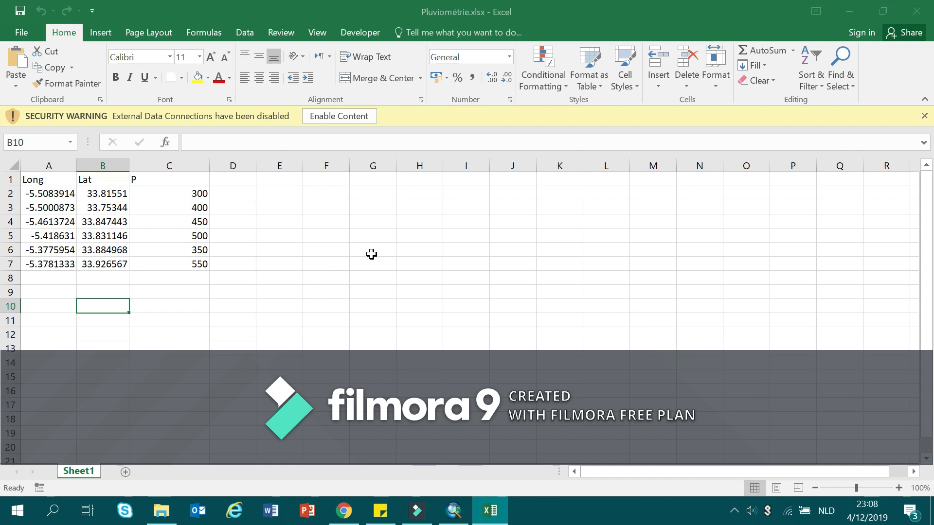
Examine the Long, Lat and P columns of the rainfall table in Pluviométrie.xlsx
{"action": "left_click_drag", "start_coordinate": [46, 181], "coordinate": [183, 262]}
{"action": "left_click_drag", "start_coordinate": [43, 191], "coordinate": [122, 265]}
{"action": "left_click_drag", "start_coordinate": [166, 196], "coordinate": [187, 261]}
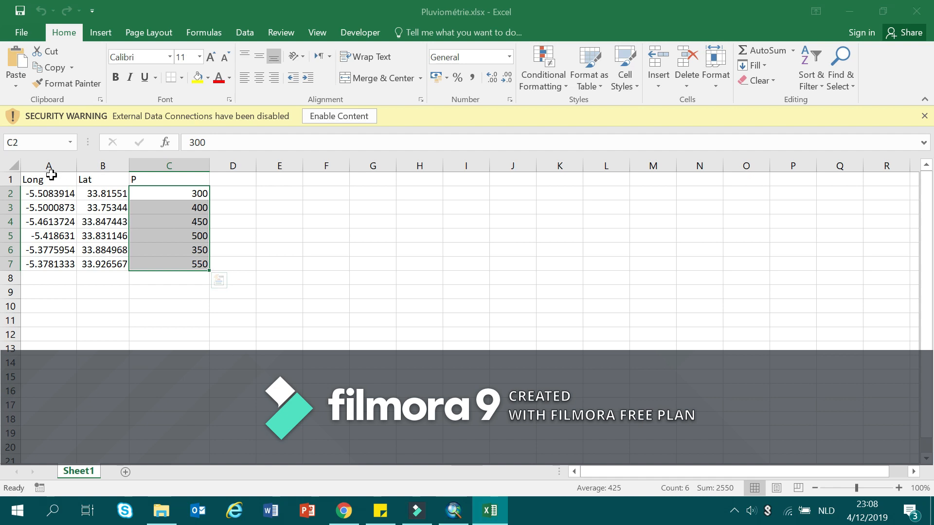
{"action": "left_click_drag", "start_coordinate": [43, 183], "coordinate": [53, 265]}
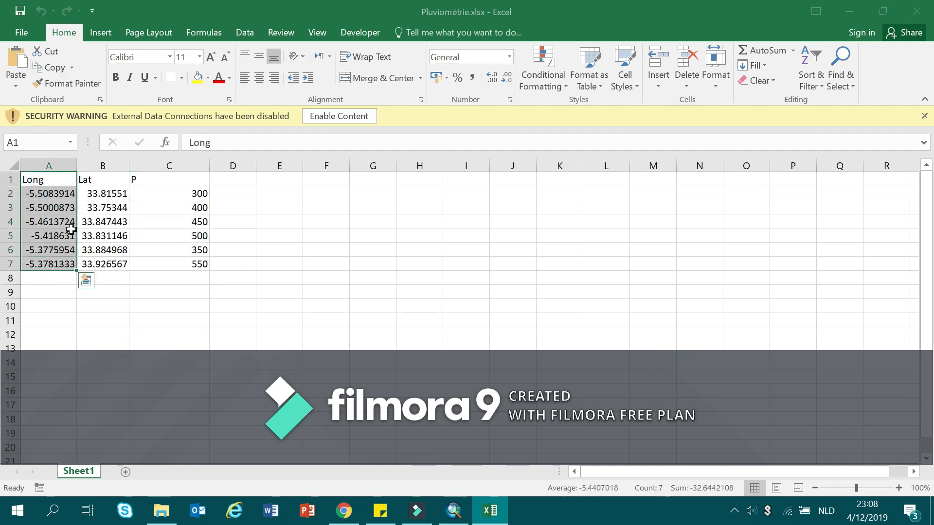
{"action": "left_click", "coordinate": [87, 178]}
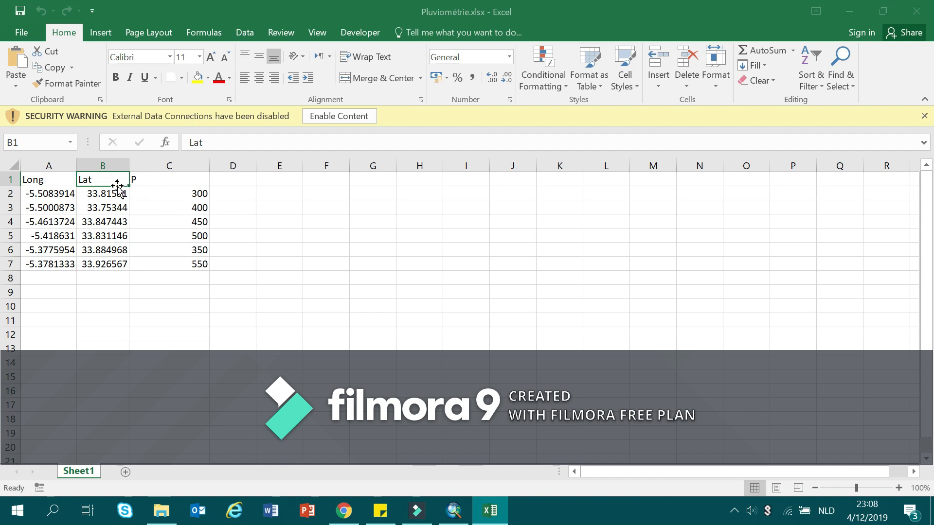
{"action": "left_click_drag", "start_coordinate": [49, 179], "coordinate": [104, 265]}
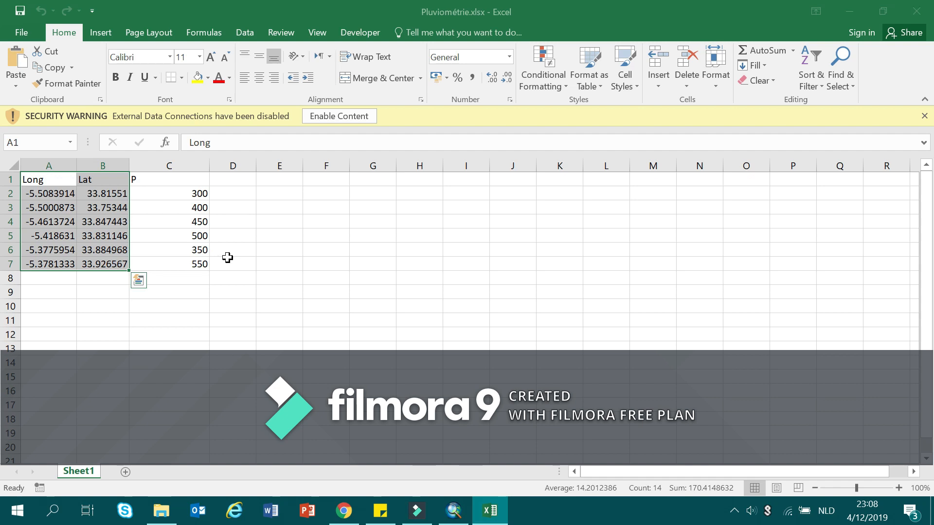
Close the Pluviométrie.xlsx workbook and switch to ArcMap
{"action": "left_click", "coordinate": [917, 11]}
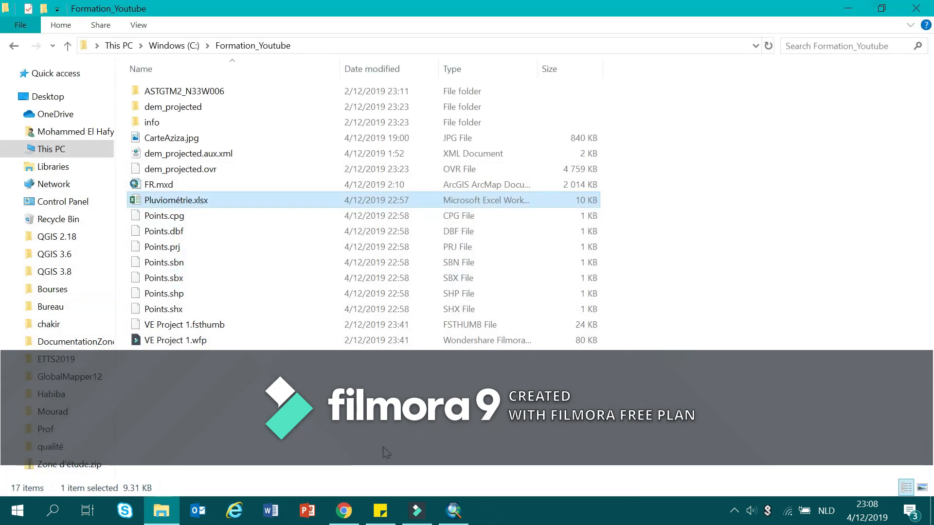
{"action": "left_click", "coordinate": [453, 511]}
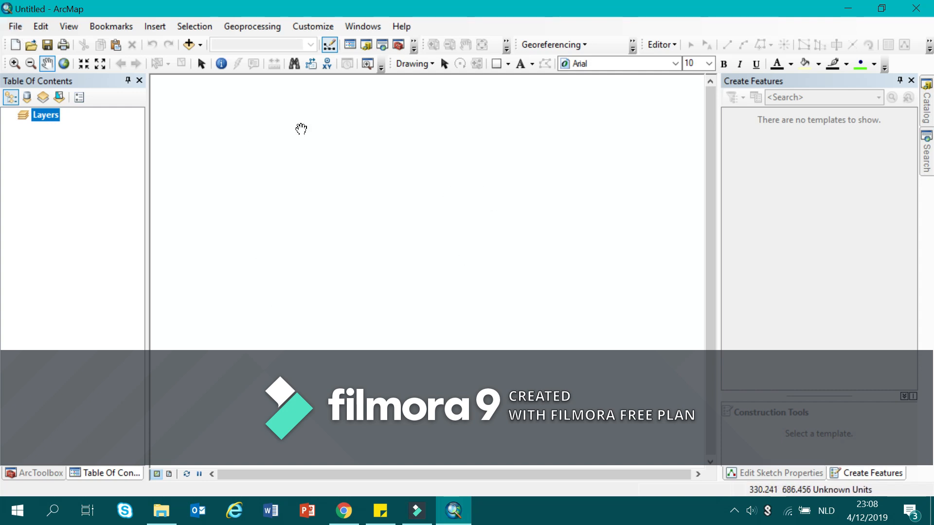
{"action": "left_click", "coordinate": [14, 27]}
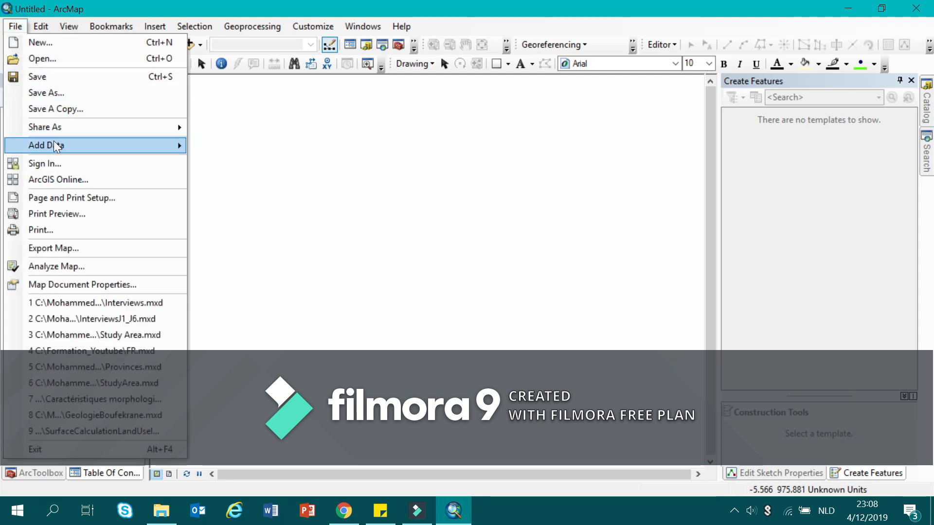
{"action": "mouse_move", "coordinate": [54, 144]}
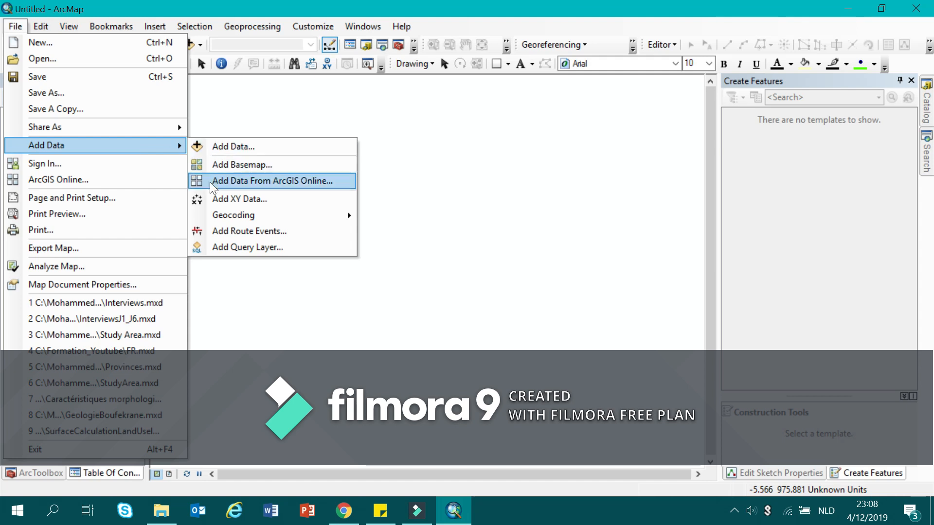
{"action": "left_click", "coordinate": [217, 203]}
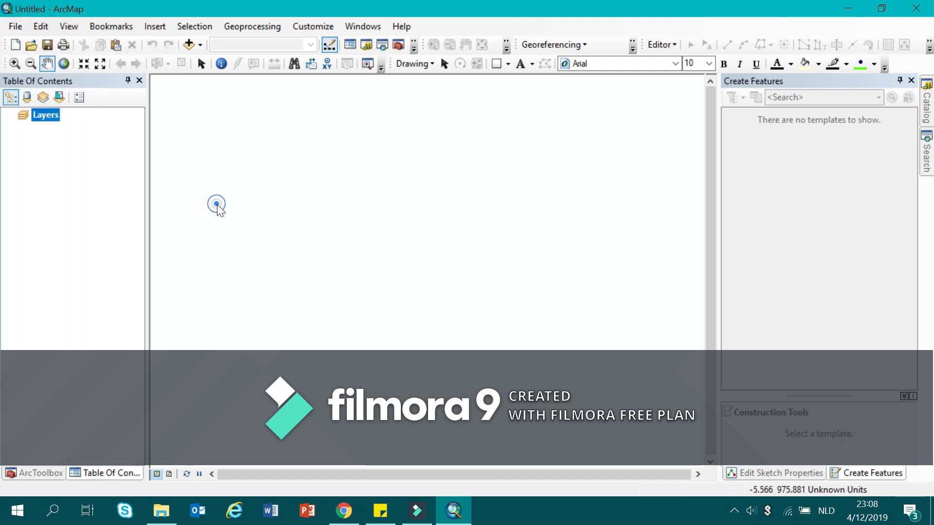
{"action": "left_click", "coordinate": [577, 122]}
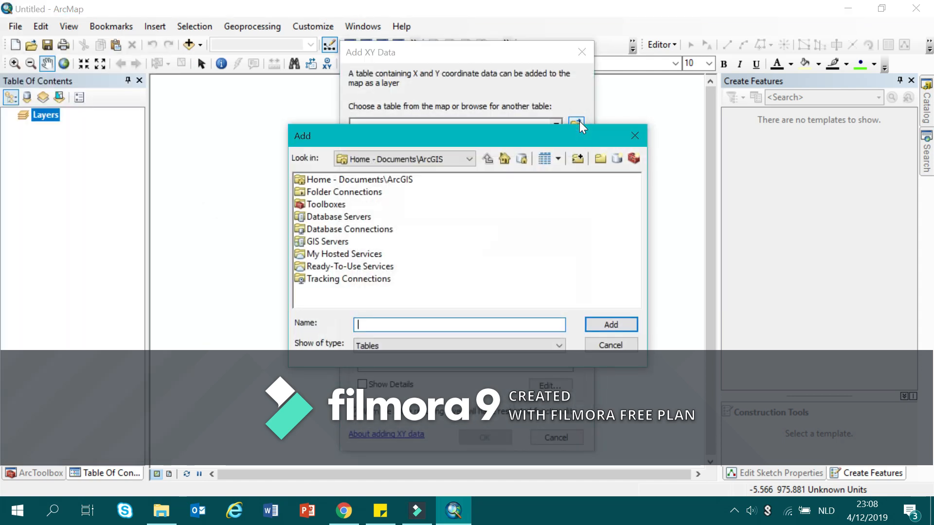
{"action": "left_click", "coordinate": [345, 193]}
{"action": "double_click", "coordinate": [345, 192]}
{"action": "double_click", "coordinate": [346, 204]}
{"action": "left_click", "coordinate": [339, 192]}
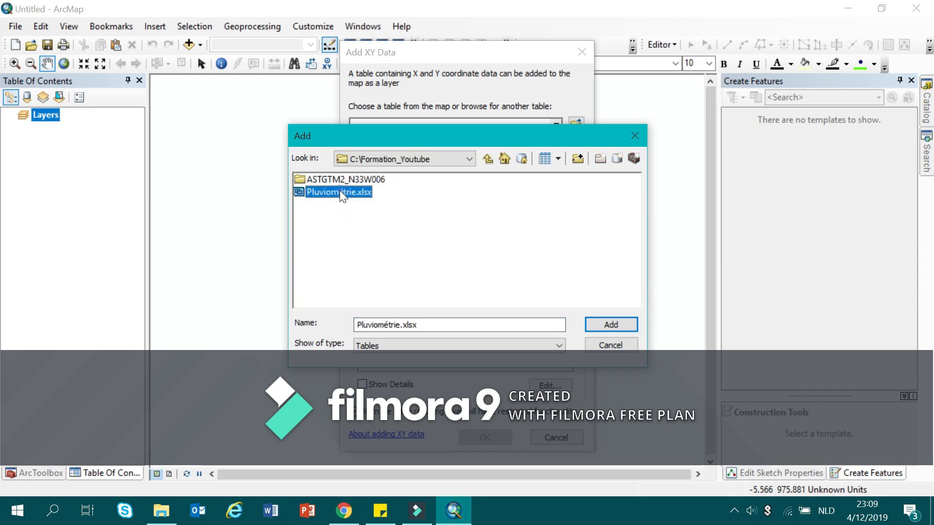
{"action": "double_click", "coordinate": [339, 191]}
{"action": "left_click", "coordinate": [325, 178]}
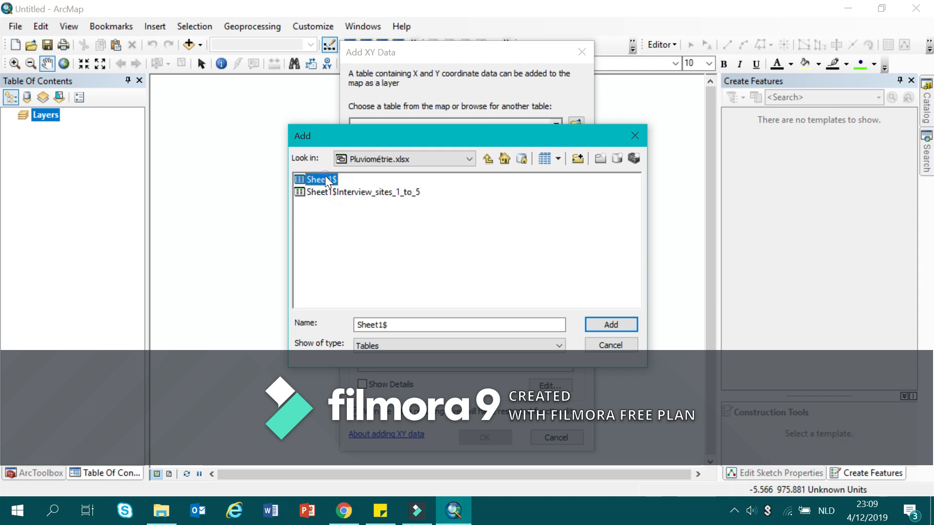
{"action": "left_click", "coordinate": [625, 322]}
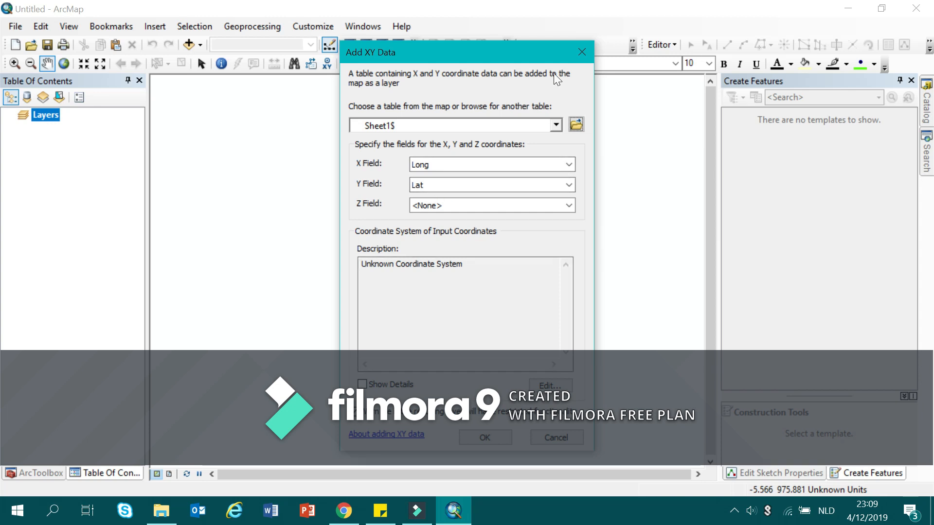
{"action": "left_click", "coordinate": [583, 50]}
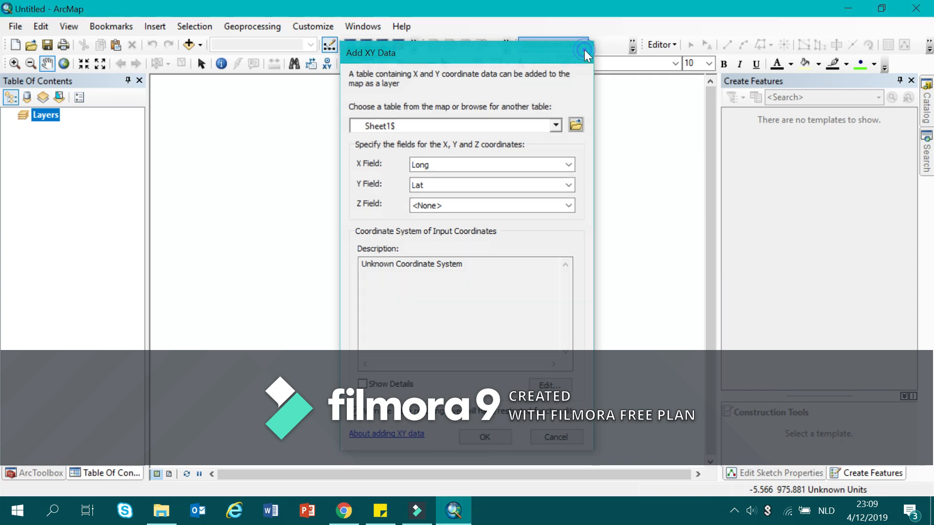
Set the Layers data frame's coordinate system to the World geographic system WGS 1984
{"action": "right_click", "coordinate": [54, 115]}
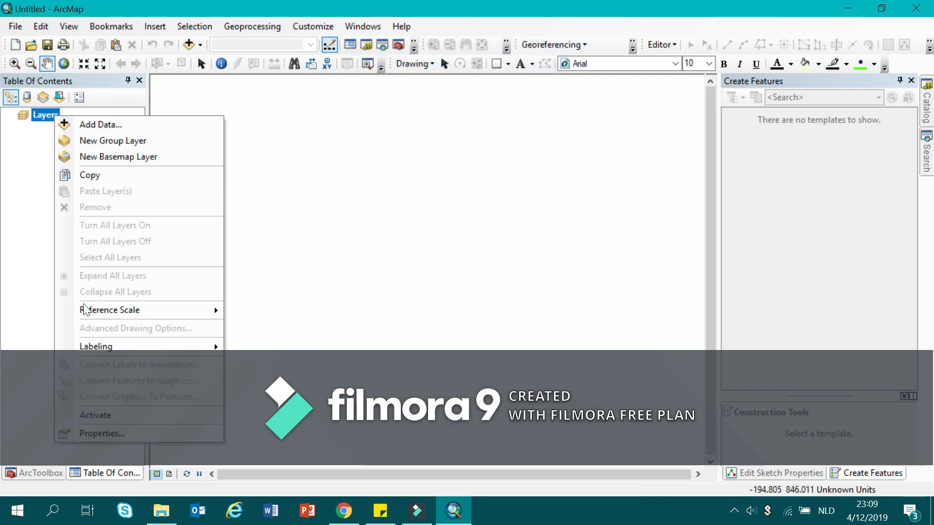
{"action": "left_click", "coordinate": [81, 431]}
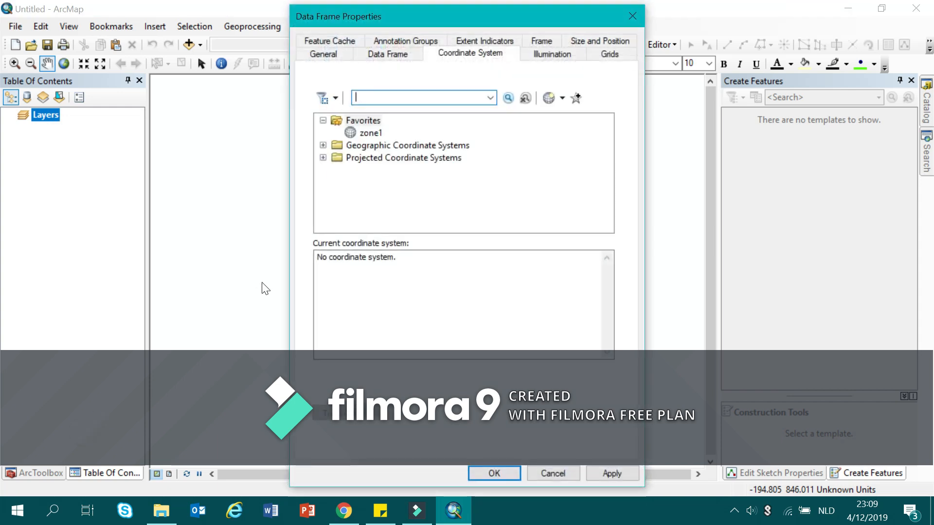
{"action": "left_click", "coordinate": [323, 145]}
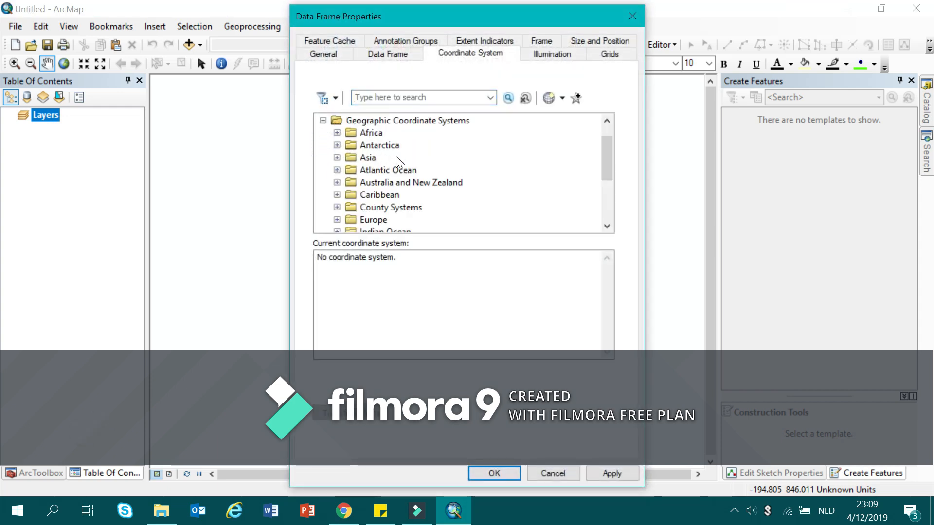
{"action": "scroll", "coordinate": [395, 157], "scroll_direction": "down", "scroll_amount": 1}
{"action": "scroll", "coordinate": [396, 156], "scroll_direction": "up", "scroll_amount": 1}
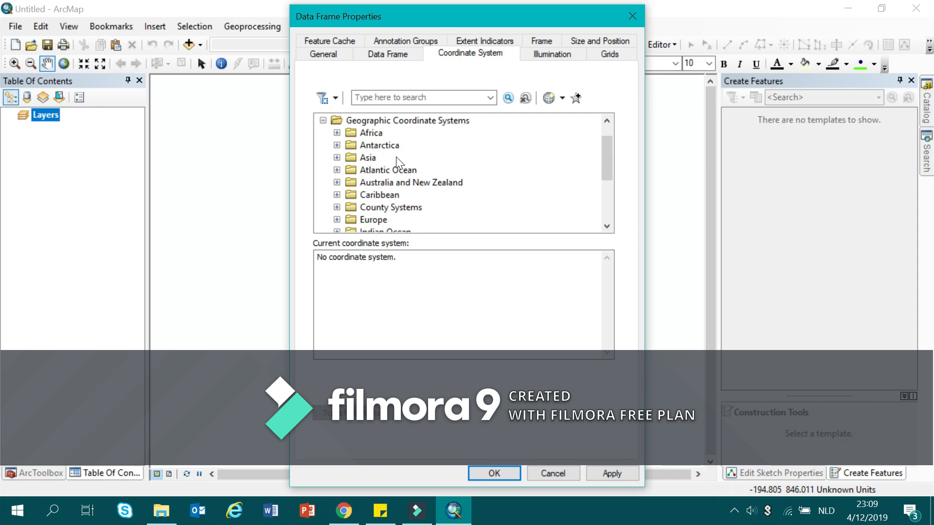
{"action": "scroll", "coordinate": [396, 162], "scroll_direction": "down", "scroll_amount": 3}
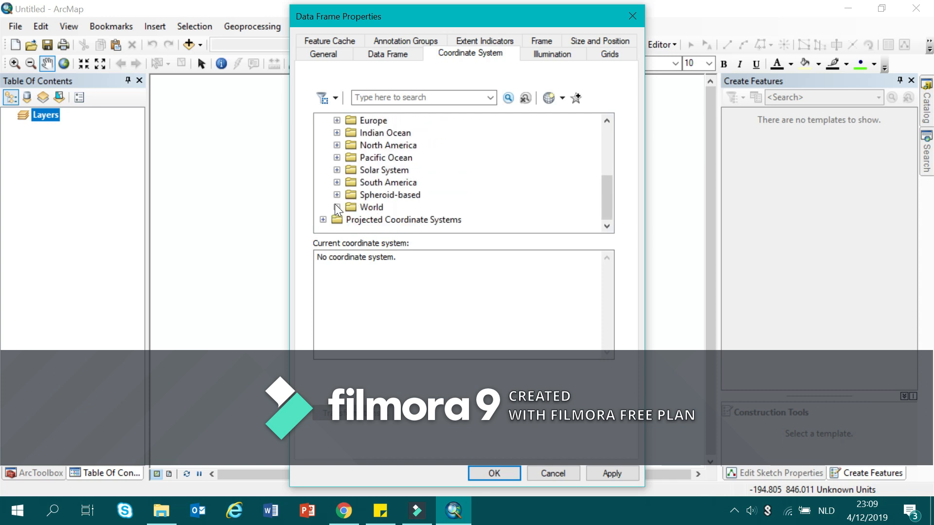
{"action": "left_click", "coordinate": [336, 206]}
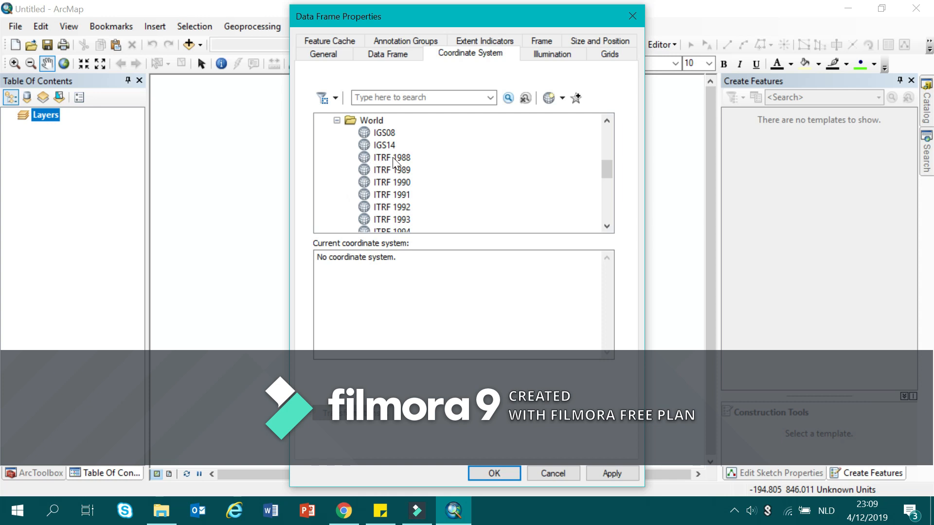
{"action": "scroll", "coordinate": [395, 165], "scroll_direction": "down", "scroll_amount": 7}
{"action": "scroll", "coordinate": [398, 175], "scroll_direction": "up", "scroll_amount": 1}
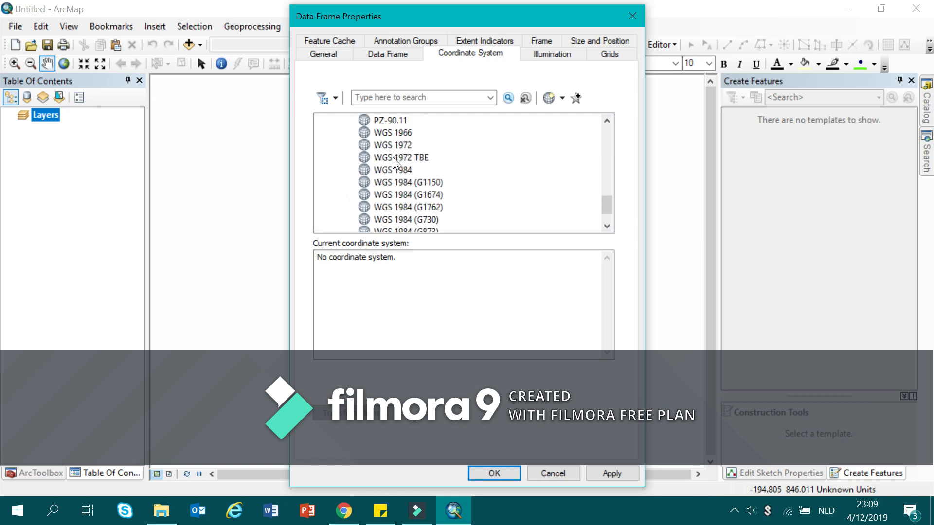
{"action": "left_click", "coordinate": [396, 170]}
{"action": "left_click", "coordinate": [607, 473]}
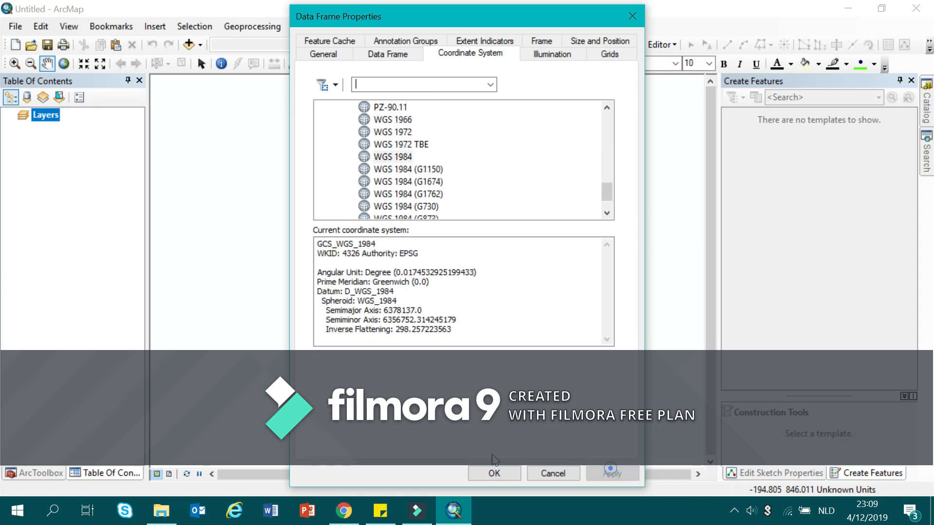
{"action": "left_click", "coordinate": [492, 473]}
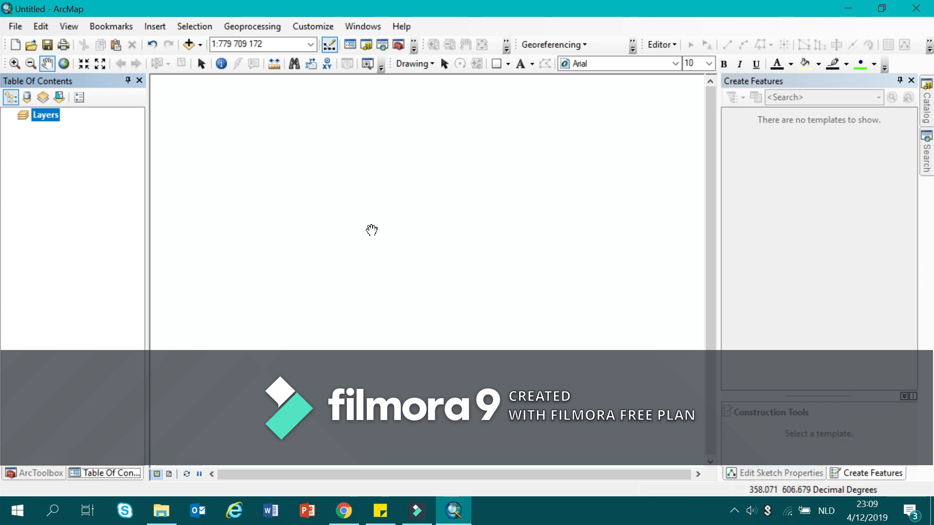
Add the Sheet1$ table of Pluviométrie.xlsx as XY data, with Long as X, Lat as Y and GCS_WGS_1984 coordinates
{"action": "left_click", "coordinate": [16, 27]}
{"action": "mouse_move", "coordinate": [48, 146]}
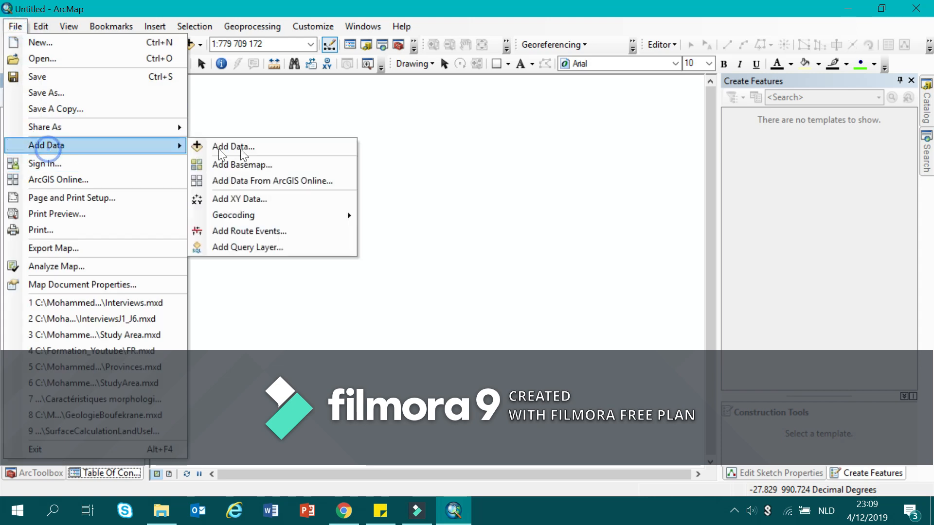
{"action": "left_click", "coordinate": [238, 200]}
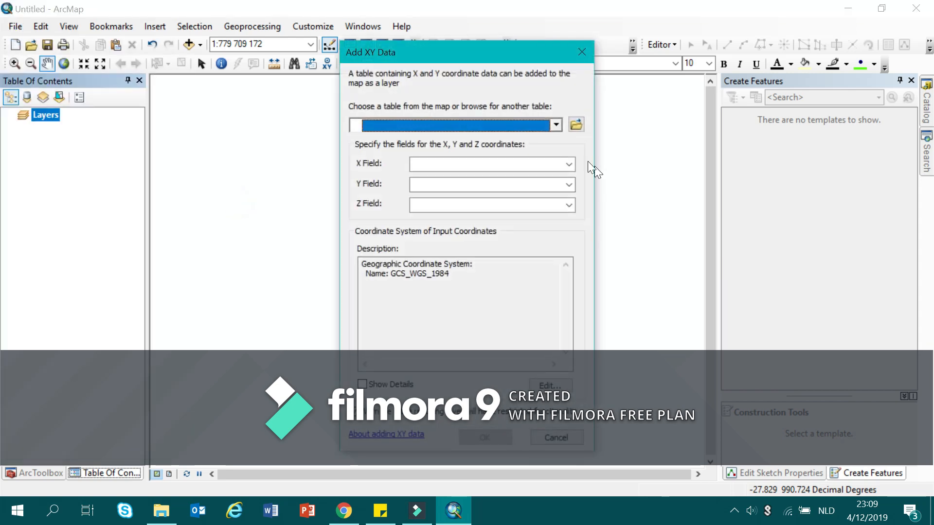
{"action": "left_click", "coordinate": [575, 124]}
{"action": "left_click", "coordinate": [320, 179]}
{"action": "left_click", "coordinate": [603, 326]}
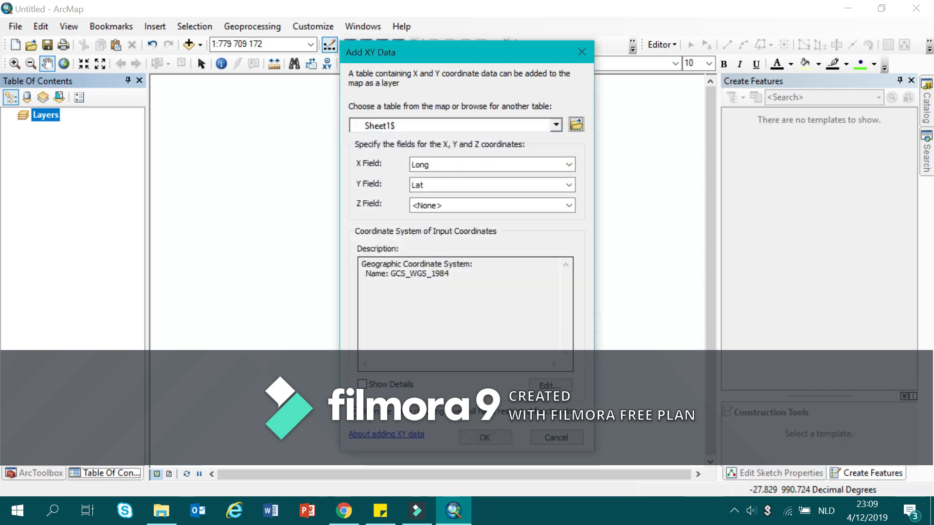
{"action": "left_click_drag", "start_coordinate": [450, 274], "coordinate": [410, 274]}
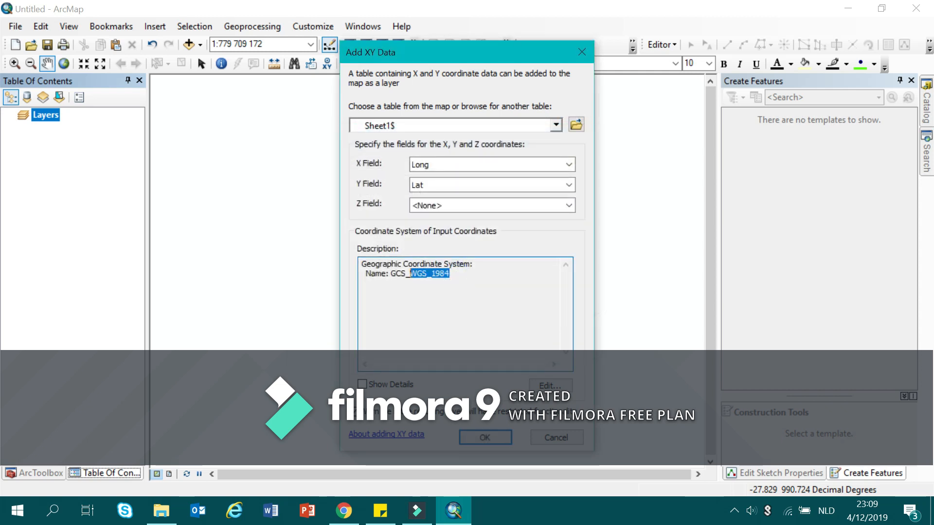
{"action": "left_click", "coordinate": [492, 441]}
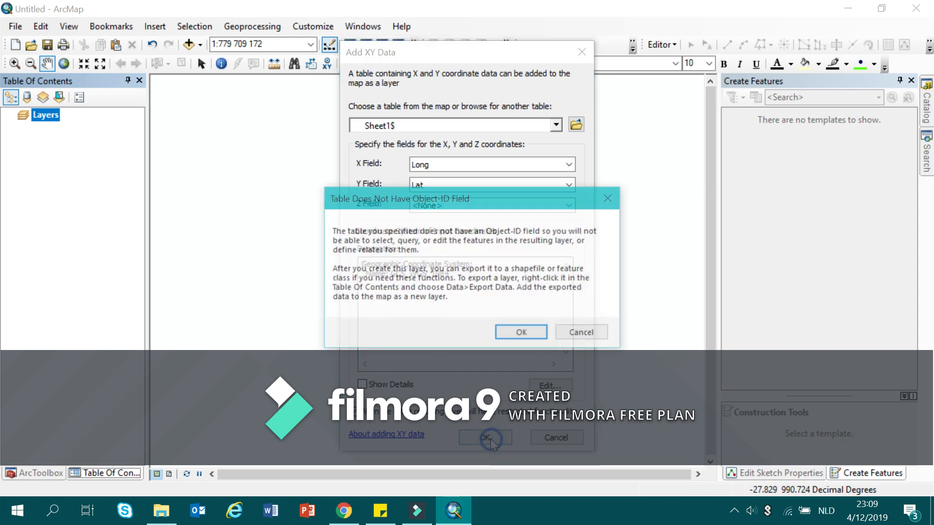
{"action": "left_click", "coordinate": [531, 333]}
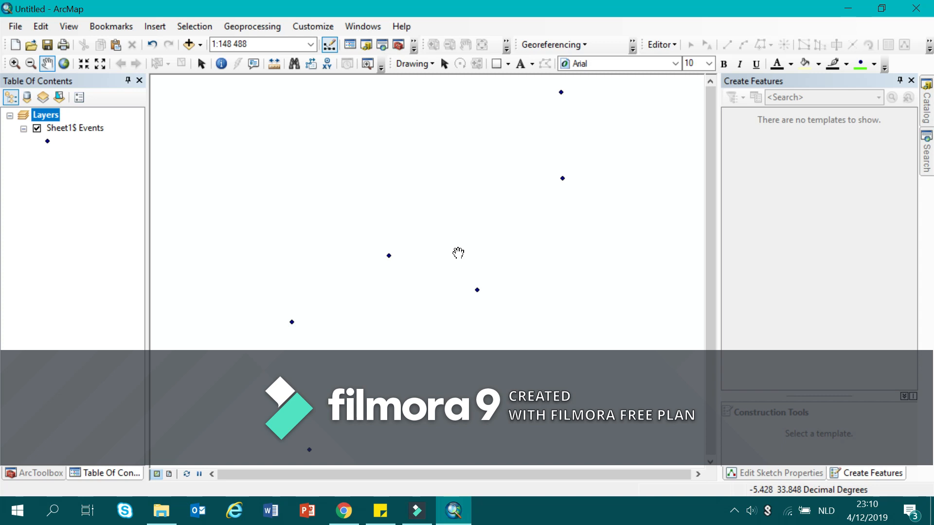
Add the World_Imagery layer from the server.arcgisonline.com GIS server beneath the points and switch its visibility off
{"action": "scroll", "coordinate": [457, 251], "scroll_direction": "up", "scroll_amount": 1}
{"action": "mouse_move", "coordinate": [929, 121]}
{"action": "scroll", "coordinate": [775, 346], "scroll_direction": "down", "scroll_amount": 3}
{"action": "scroll", "coordinate": [773, 364], "scroll_direction": "down", "scroll_amount": 1}
{"action": "left_click", "coordinate": [740, 418]}
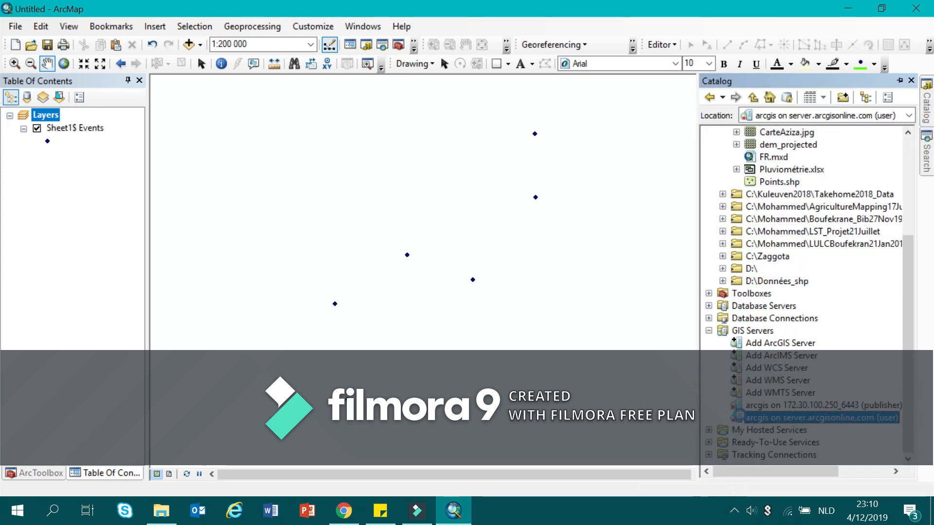
{"action": "left_click", "coordinate": [722, 418]}
{"action": "left_click_drag", "start_coordinate": [783, 358], "coordinate": [112, 290]}
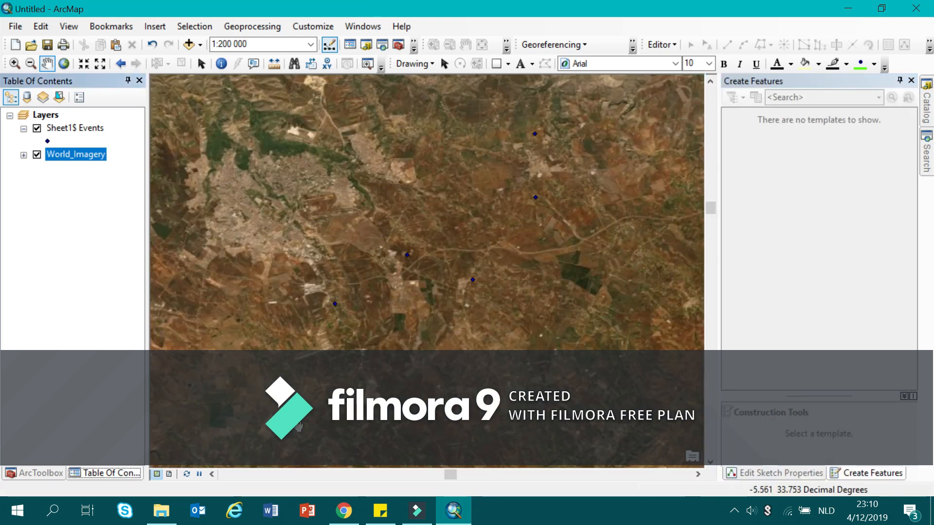
{"action": "left_click", "coordinate": [37, 154]}
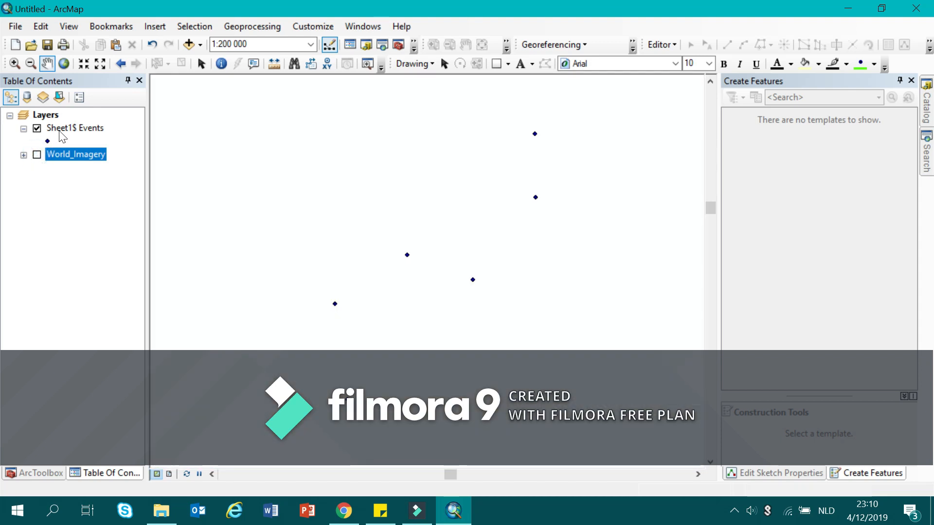
{"action": "right_click", "coordinate": [60, 129]}
{"action": "mouse_move", "coordinate": [102, 381]}
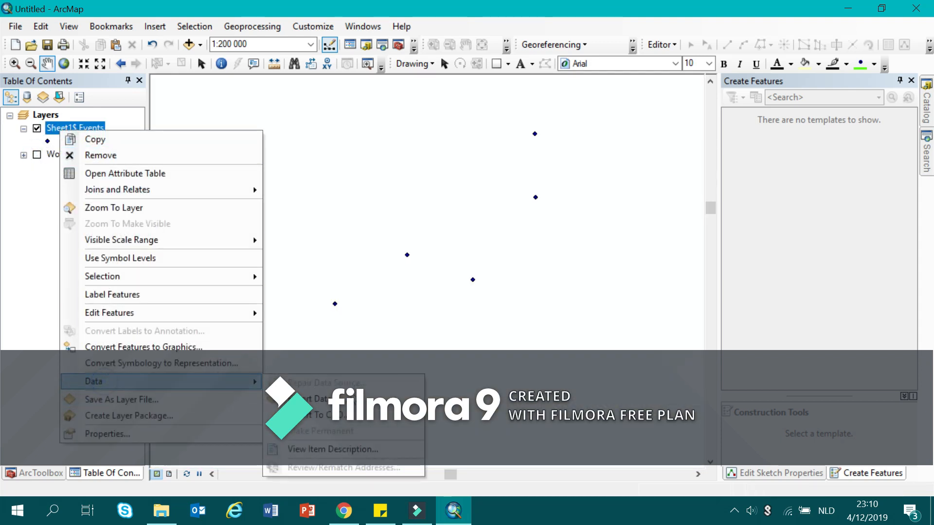
{"action": "left_click", "coordinate": [316, 399]}
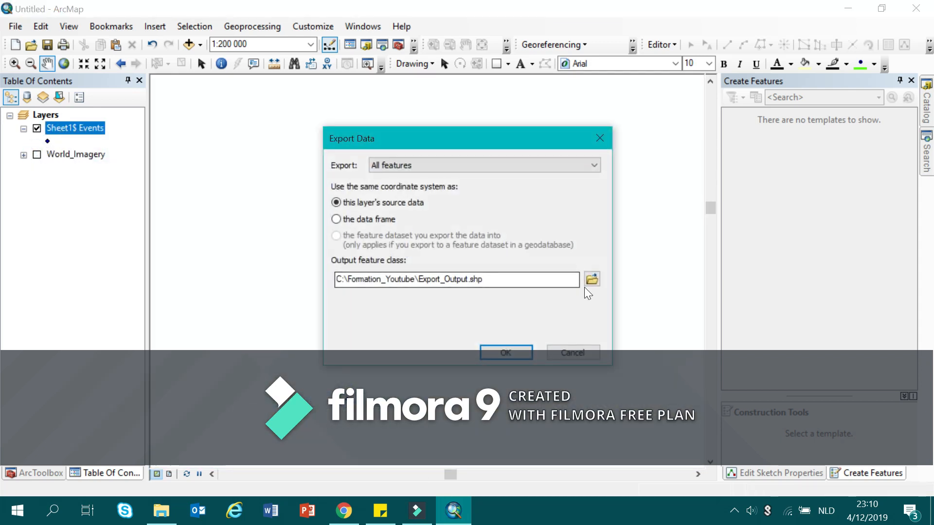
{"action": "left_click", "coordinate": [600, 140]}
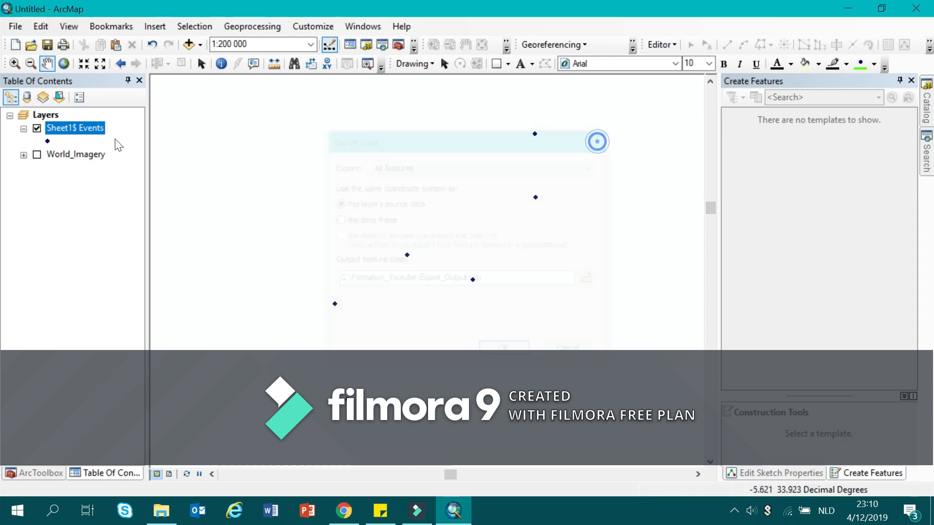
Export the Sheet1$ Events points to C:\Formation_Youtube as the shapefile Pluviométrie.shp and add it to the map as a layer
{"action": "right_click", "coordinate": [81, 126]}
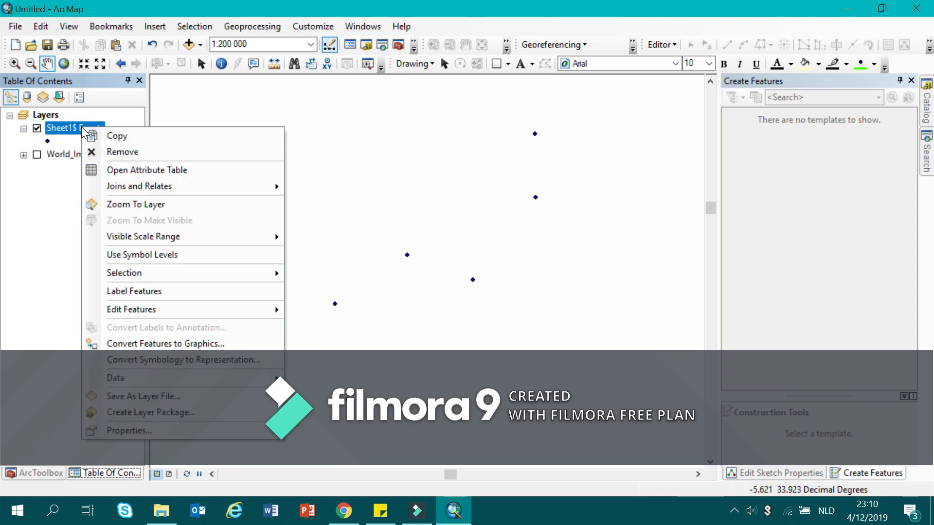
{"action": "mouse_move", "coordinate": [117, 383]}
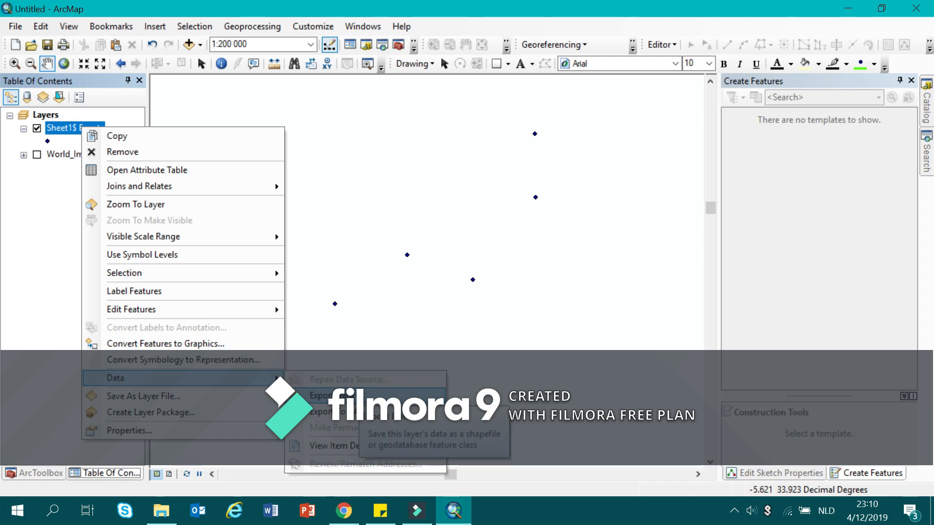
{"action": "left_click", "coordinate": [321, 395]}
{"action": "left_click", "coordinate": [591, 278]}
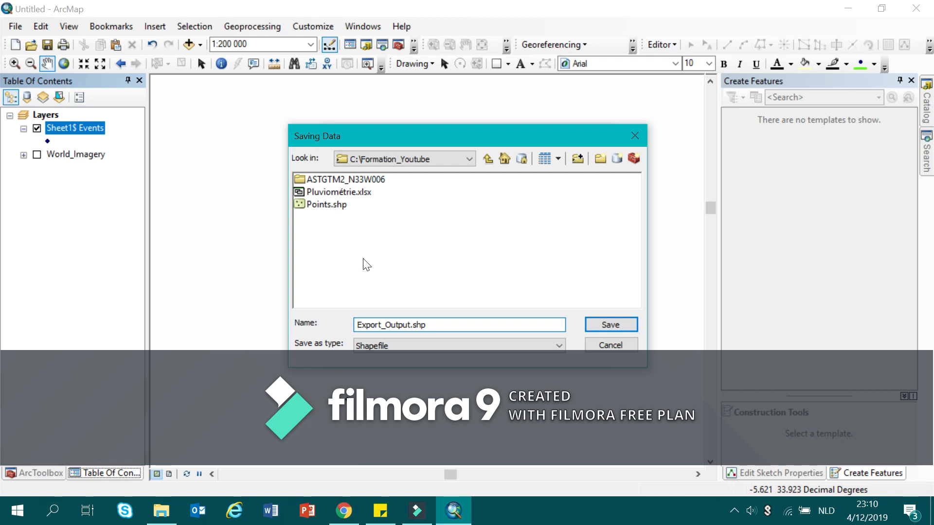
{"action": "left_click_drag", "start_coordinate": [417, 324], "coordinate": [358, 324]}
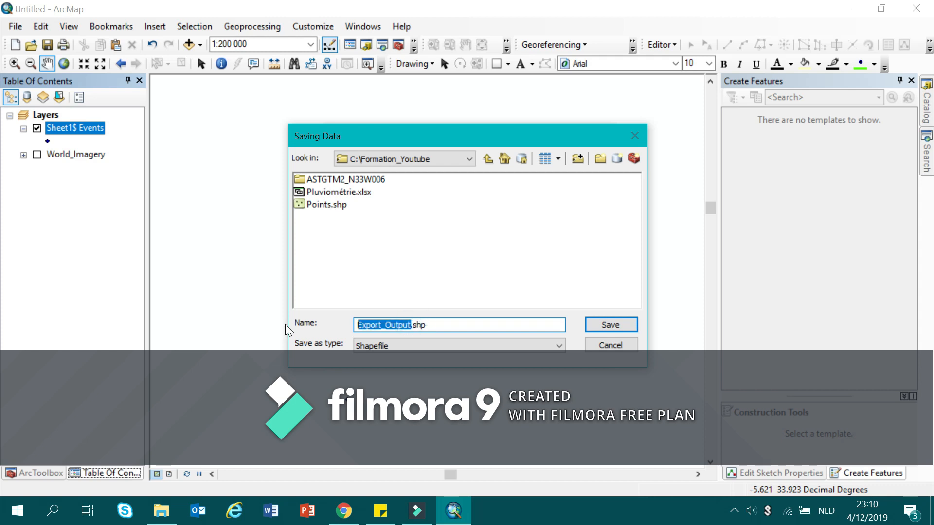
{"action": "type", "text": "Pluviomé"}
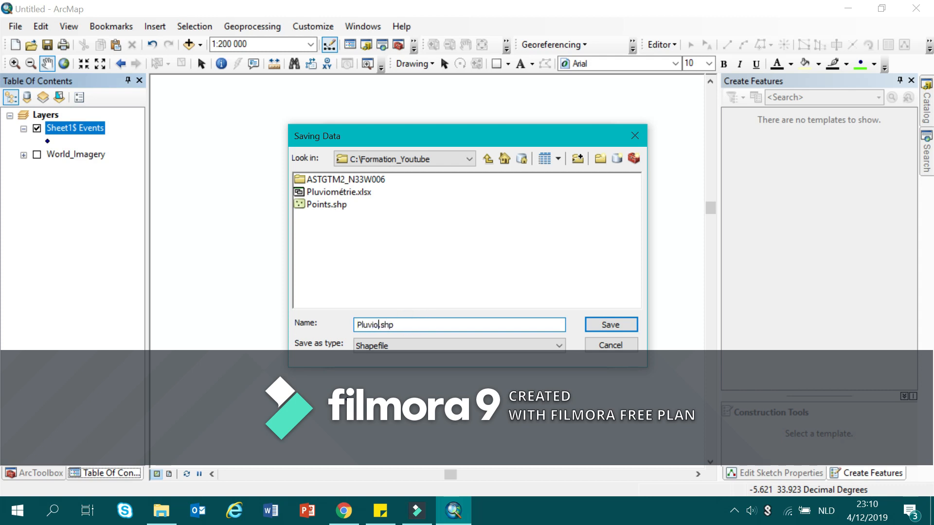
{"action": "type", "text": "trie"}
{"action": "left_click", "coordinate": [612, 323]}
{"action": "left_click", "coordinate": [514, 350]}
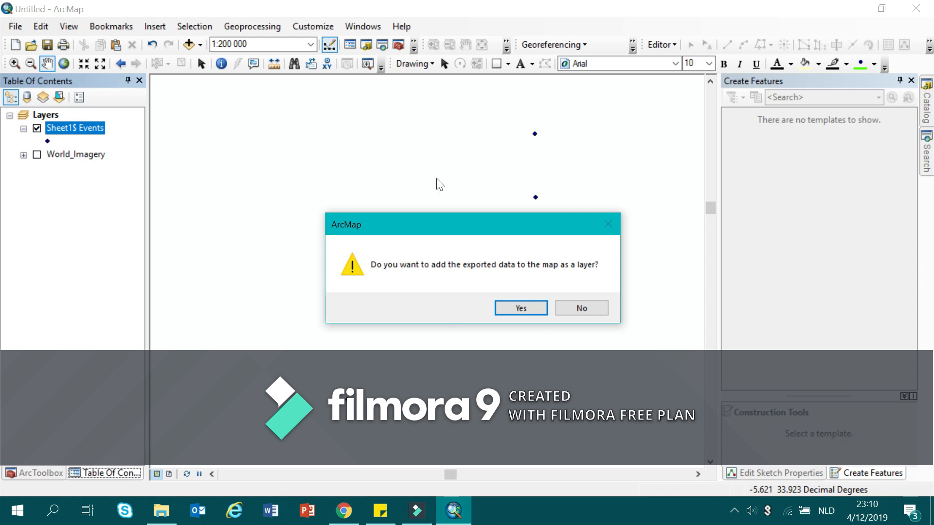
{"action": "left_click", "coordinate": [503, 307]}
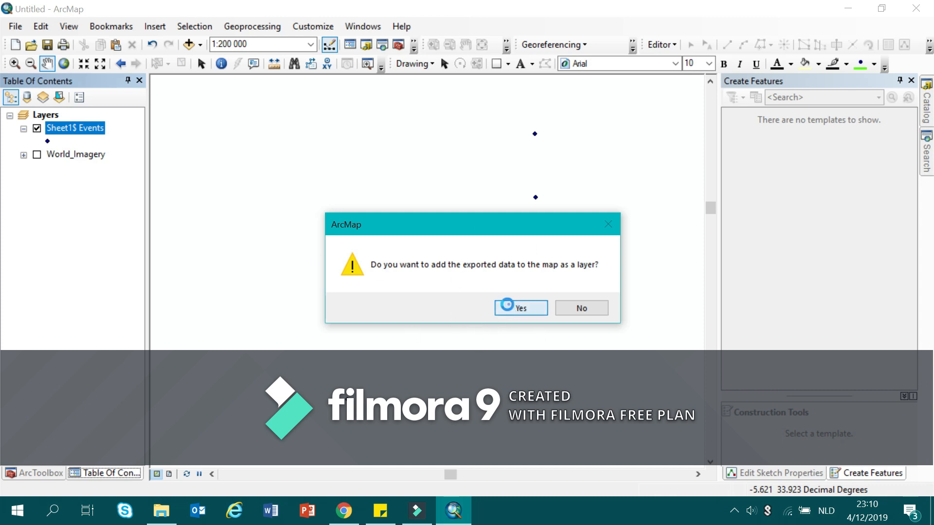
Switch off the Sheet1$ Events layer and review the attribute table of the Pluviométrie layer, closing the table when done
{"action": "left_click", "coordinate": [36, 154]}
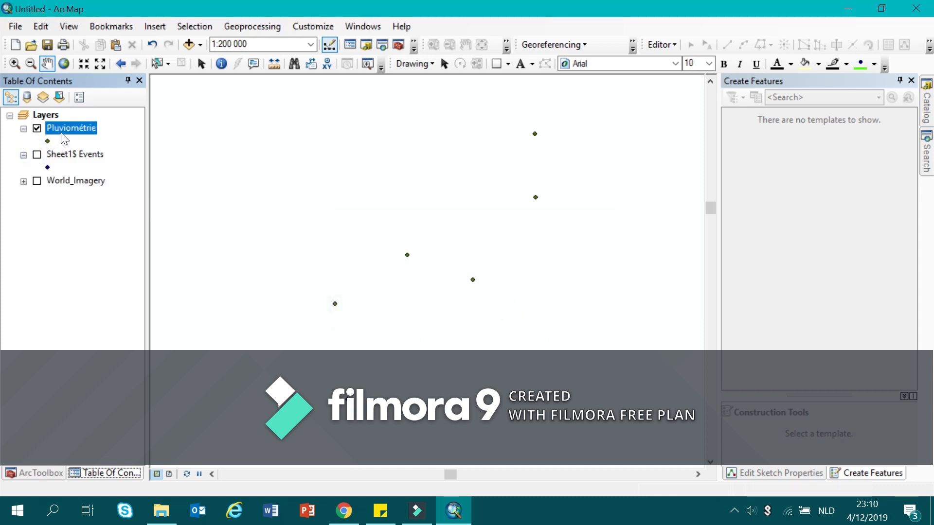
{"action": "right_click", "coordinate": [60, 132]}
{"action": "left_click", "coordinate": [112, 175]}
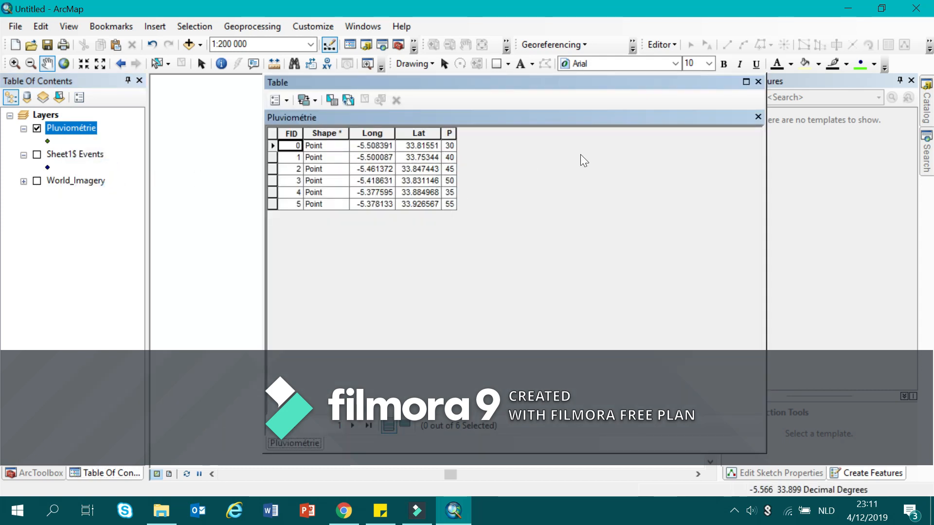
{"action": "left_click", "coordinate": [758, 82]}
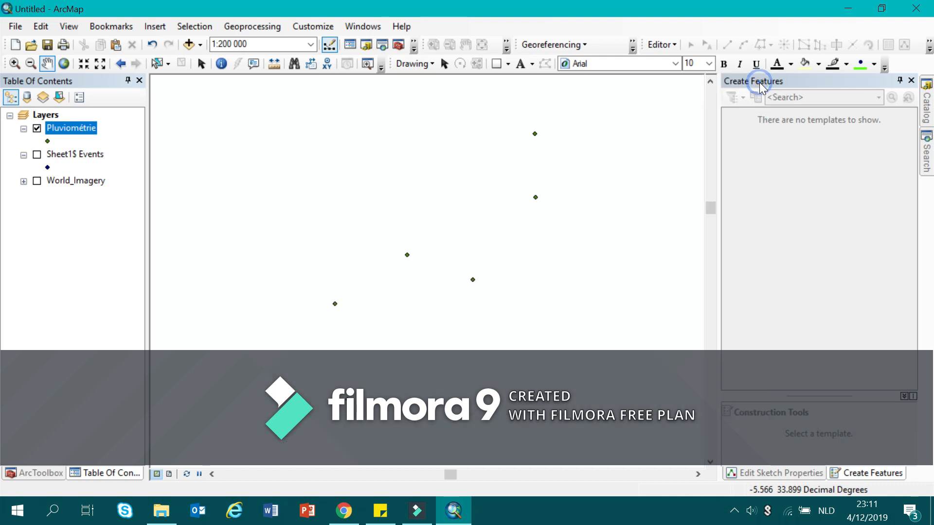